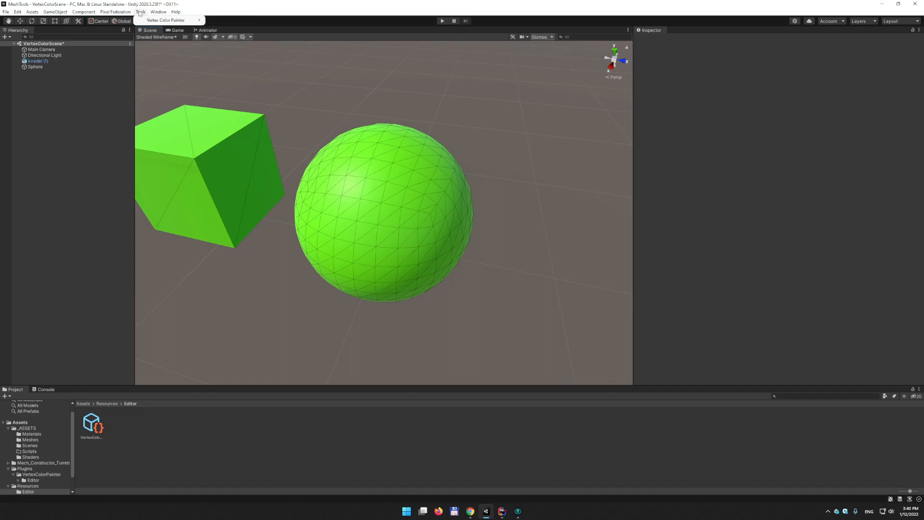
- Enable the Vertex Color Painter tool, select the sphere, and turn on painting for it
{"action": "mouse_move", "coordinate": [150, 23]}
{"action": "left_click", "coordinate": [214, 21]}
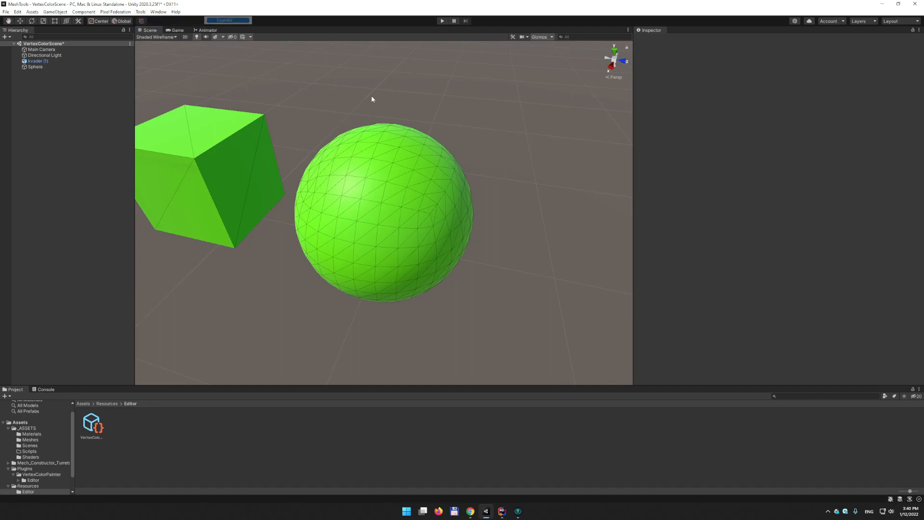
{"action": "left_click", "coordinate": [416, 184]}
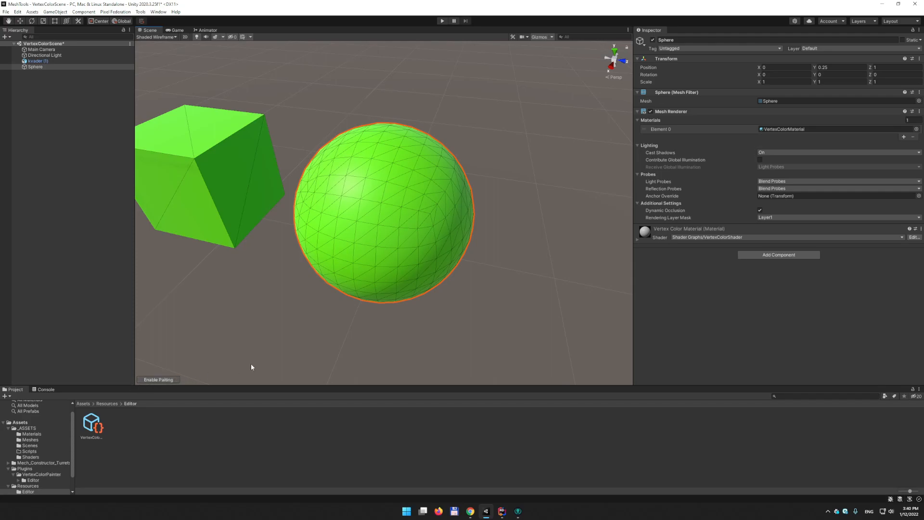
{"action": "left_click", "coordinate": [149, 379]}
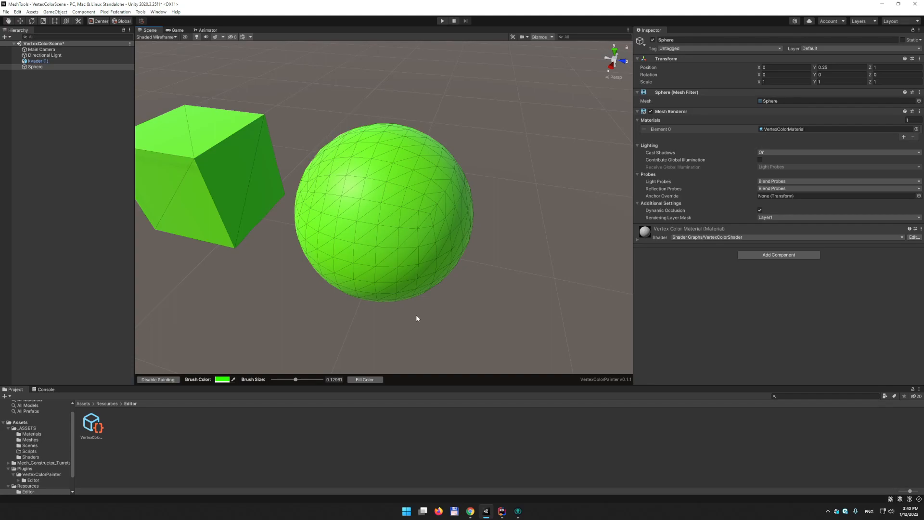
{"action": "left_click_drag", "start_coordinate": [542, 252], "coordinate": [527, 237], "text": "alt"}
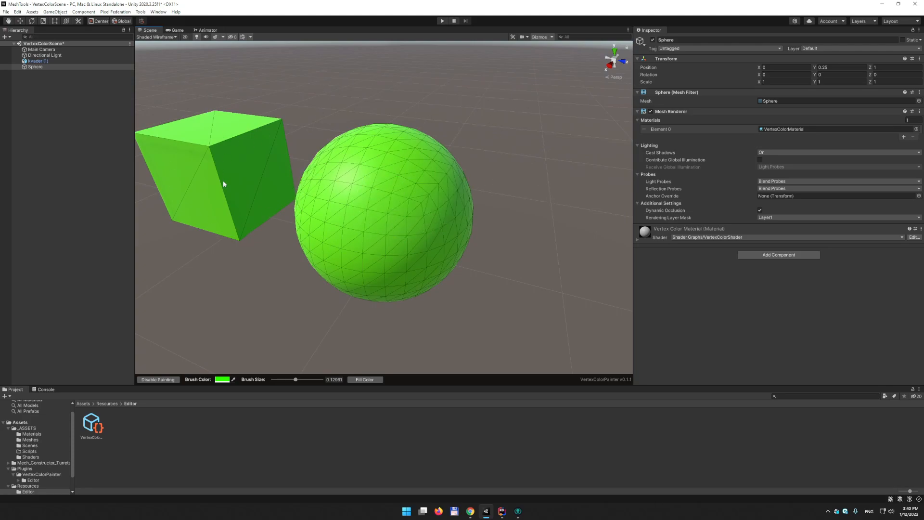
{"action": "left_click_drag", "start_coordinate": [472, 270], "coordinate": [532, 140], "text": "alt"}
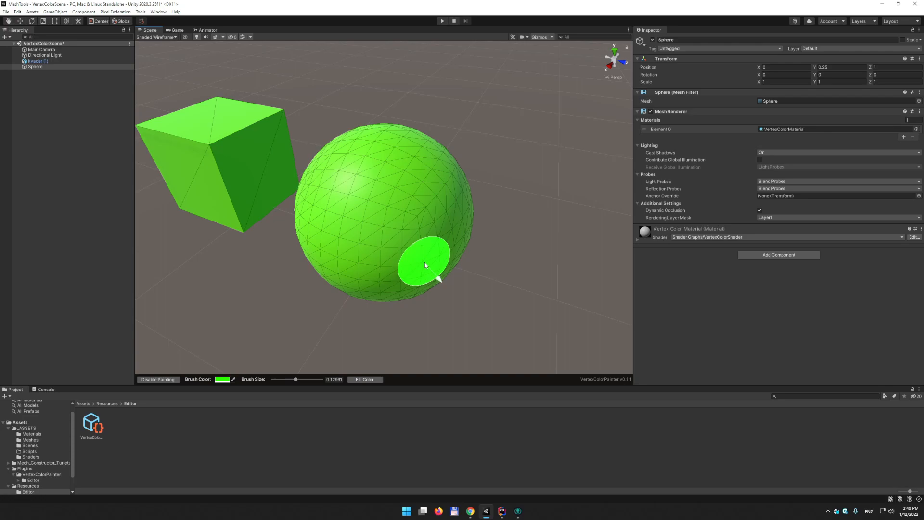
{"action": "left_click", "coordinate": [42, 50]}
{"action": "left_click", "coordinate": [43, 50]}
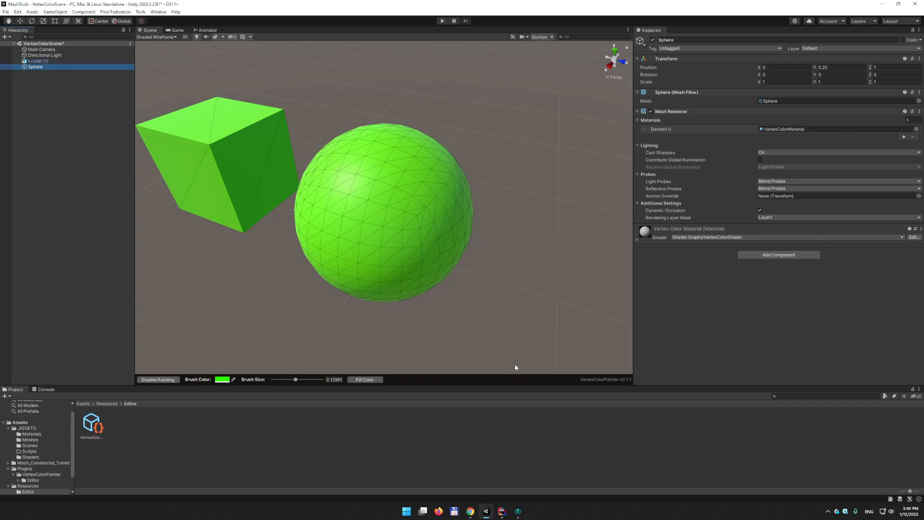
{"action": "mouse_move", "coordinate": [517, 252]}
{"action": "left_mouse_down", "text": "alt"}
{"action": "mouse_move", "coordinate": [528, 221]}
{"action": "mouse_move", "coordinate": [505, 252]}
{"action": "left_mouse_up", "text": "alt"}
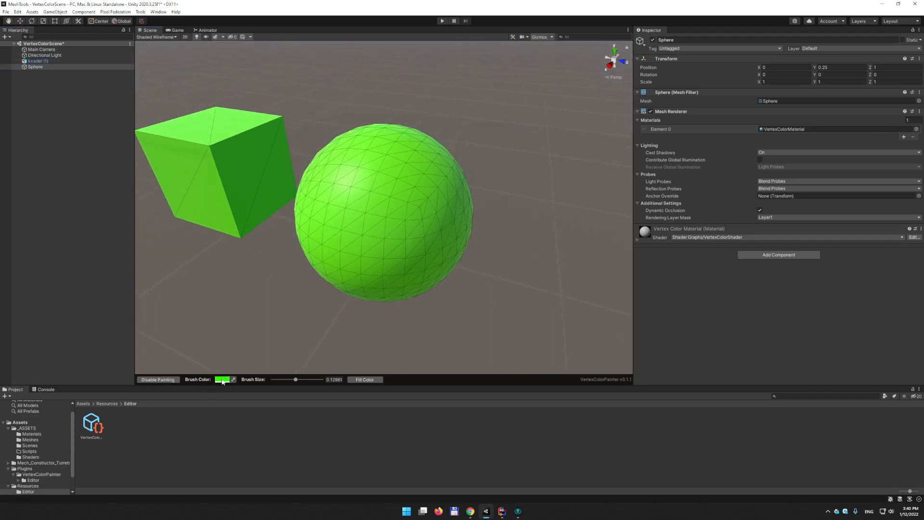
- Set the brush color to red and paint red patches on the sphere
{"action": "left_click", "coordinate": [222, 380]}
{"action": "left_click_drag", "start_coordinate": [290, 367], "coordinate": [297, 385]}
{"action": "mouse_move", "coordinate": [361, 213]}
{"action": "left_mouse_down"}
{"action": "mouse_move", "coordinate": [376, 179]}
{"action": "mouse_move", "coordinate": [373, 235]}
{"action": "left_mouse_up"}
{"action": "mouse_move", "coordinate": [446, 227]}
{"action": "left_mouse_down", "text": "alt"}
{"action": "mouse_move", "coordinate": [392, 193]}
{"action": "mouse_move", "coordinate": [420, 226]}
{"action": "left_mouse_up", "text": "alt"}
- Reduce the brush size to 0.025 and paint thin vertical red strokes on the sphere between and below the patches
{"action": "left_click_drag", "start_coordinate": [296, 380], "coordinate": [264, 380]}
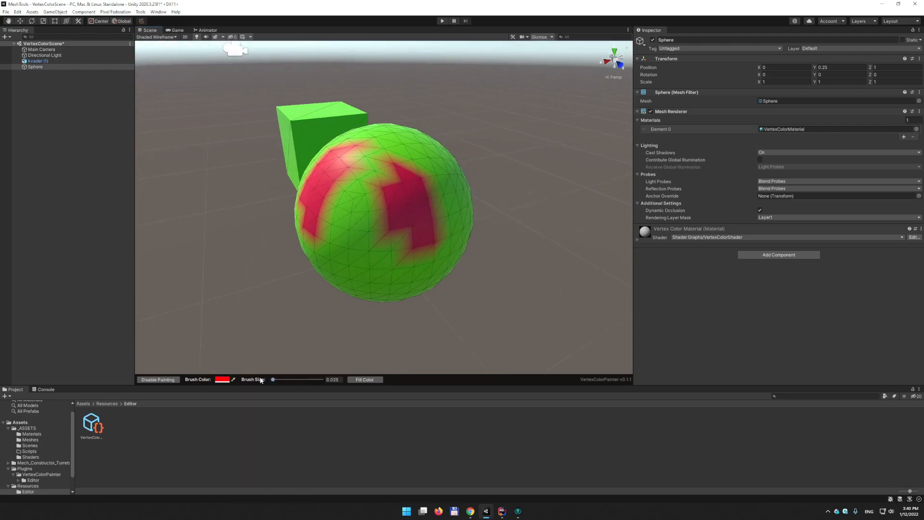
{"action": "mouse_move", "coordinate": [346, 251]}
{"action": "left_mouse_down"}
{"action": "mouse_move", "coordinate": [347, 208]}
{"action": "mouse_move", "coordinate": [353, 302]}
{"action": "left_mouse_up"}
{"action": "left_click_drag", "start_coordinate": [437, 252], "coordinate": [366, 195], "text": "alt"}
{"action": "left_click_drag", "start_coordinate": [379, 233], "coordinate": [378, 277]}
{"action": "mouse_move", "coordinate": [340, 234]}
{"action": "left_mouse_down", "text": "alt"}
{"action": "mouse_move", "coordinate": [361, 200]}
{"action": "mouse_move", "coordinate": [326, 196]}
{"action": "left_mouse_up", "text": "alt"}
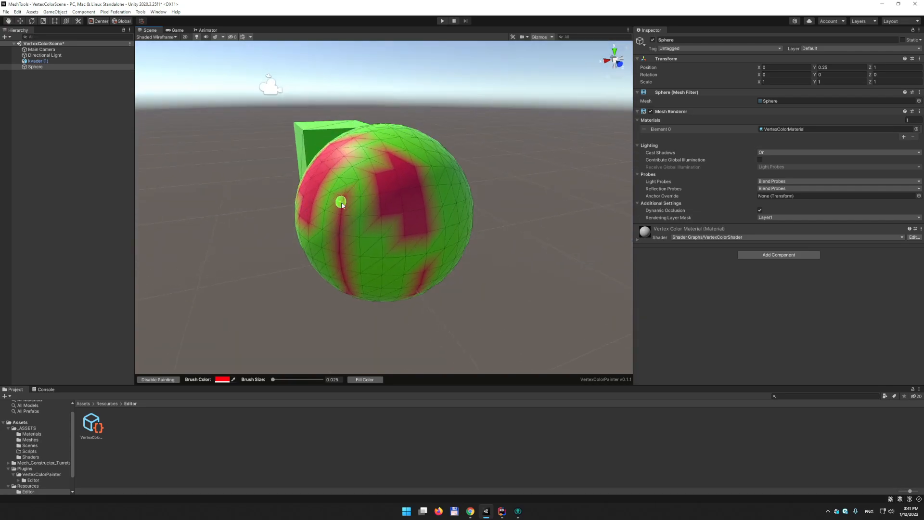
{"action": "mouse_move", "coordinate": [429, 267]}
{"action": "left_mouse_down", "text": "alt"}
{"action": "mouse_move", "coordinate": [438, 264]}
{"action": "mouse_move", "coordinate": [359, 200]}
{"action": "left_mouse_up", "text": "alt"}
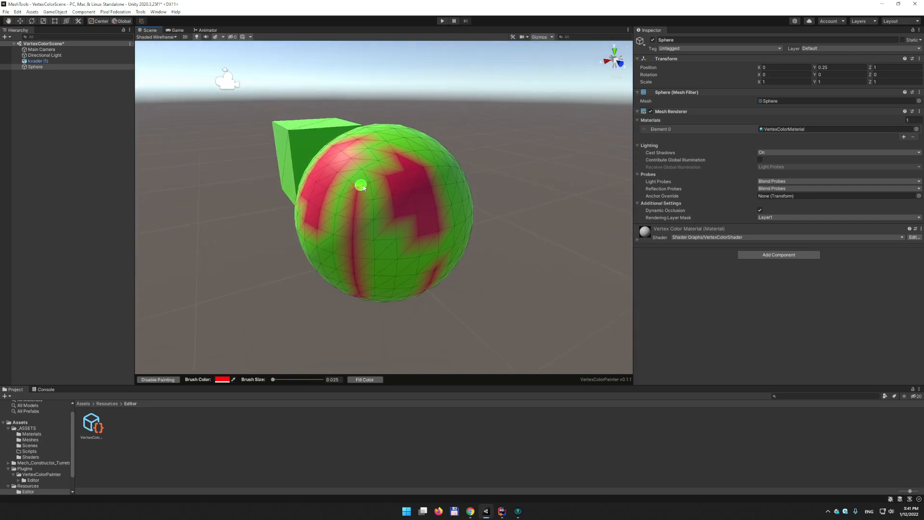
{"action": "left_click_drag", "start_coordinate": [441, 215], "coordinate": [353, 332], "text": "alt"}
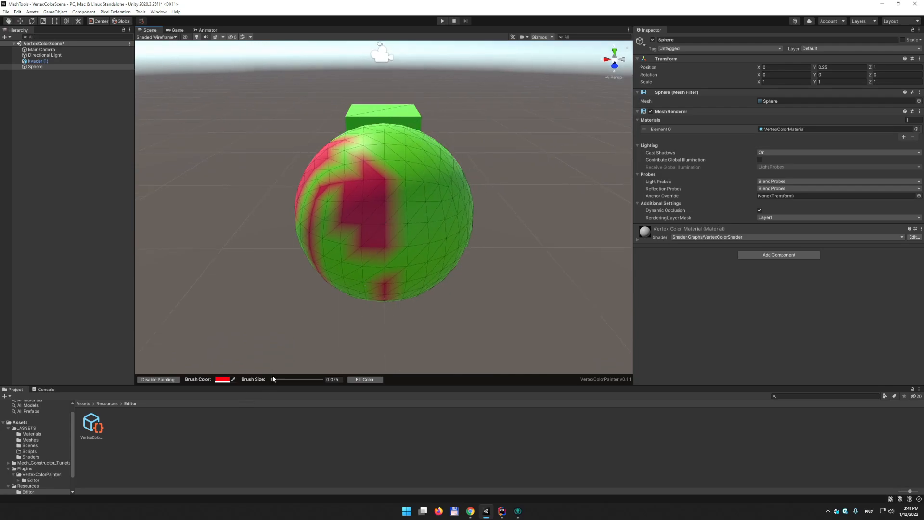
- Raise the brush size to 0.25 and bring it back down to 0.202
{"action": "left_click_drag", "start_coordinate": [273, 379], "coordinate": [334, 380]}
{"action": "mouse_move", "coordinate": [329, 222]}
{"action": "left_mouse_down", "text": "alt"}
{"action": "mouse_move", "coordinate": [398, 223]}
{"action": "mouse_move", "coordinate": [382, 206]}
{"action": "left_mouse_up", "text": "alt"}
{"action": "mouse_move", "coordinate": [327, 191]}
{"action": "left_mouse_down", "text": "alt"}
{"action": "mouse_move", "coordinate": [516, 201]}
{"action": "mouse_move", "coordinate": [433, 212]}
{"action": "left_mouse_up", "text": "alt"}
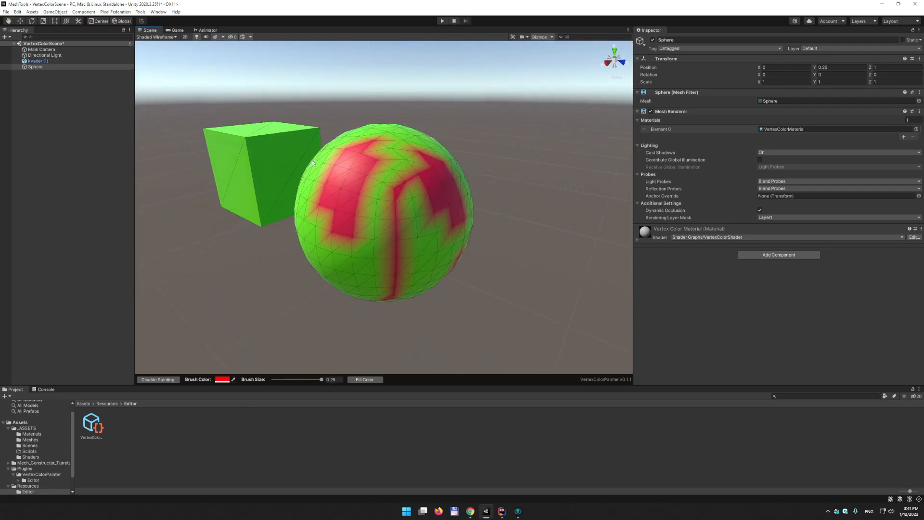
{"action": "left_click_drag", "start_coordinate": [406, 251], "coordinate": [415, 260], "text": "alt"}
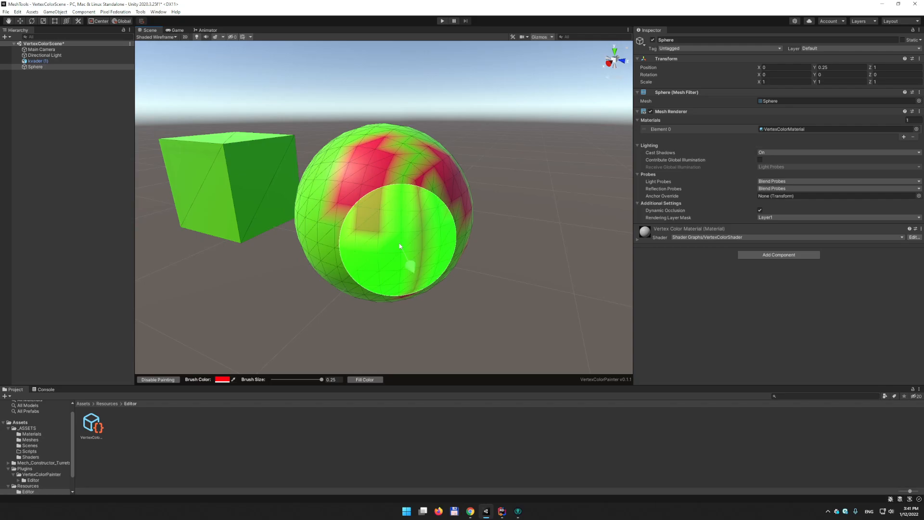
{"action": "mouse_move", "coordinate": [318, 380]}
{"action": "left_mouse_down"}
{"action": "mouse_move", "coordinate": [256, 382]}
{"action": "mouse_move", "coordinate": [323, 379]}
{"action": "left_mouse_up"}
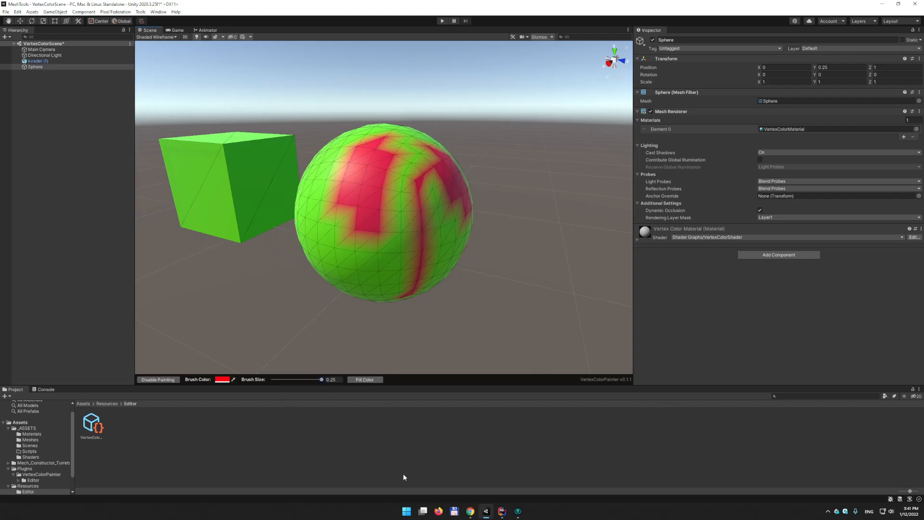
{"action": "mouse_move", "coordinate": [407, 263]}
{"action": "left_mouse_down", "text": "alt"}
{"action": "mouse_move", "coordinate": [395, 269]}
{"action": "mouse_move", "coordinate": [401, 283]}
{"action": "left_mouse_up", "text": "alt"}
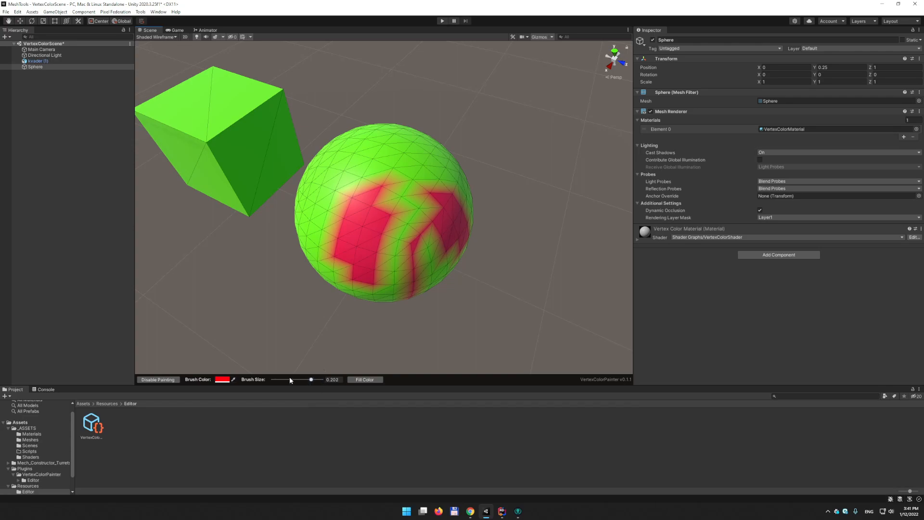
- Fill the entire sphere with the red brush color, and undo both the fill and the thin red strokes
{"action": "left_click_drag", "start_coordinate": [550, 281], "coordinate": [381, 270], "text": "alt"}
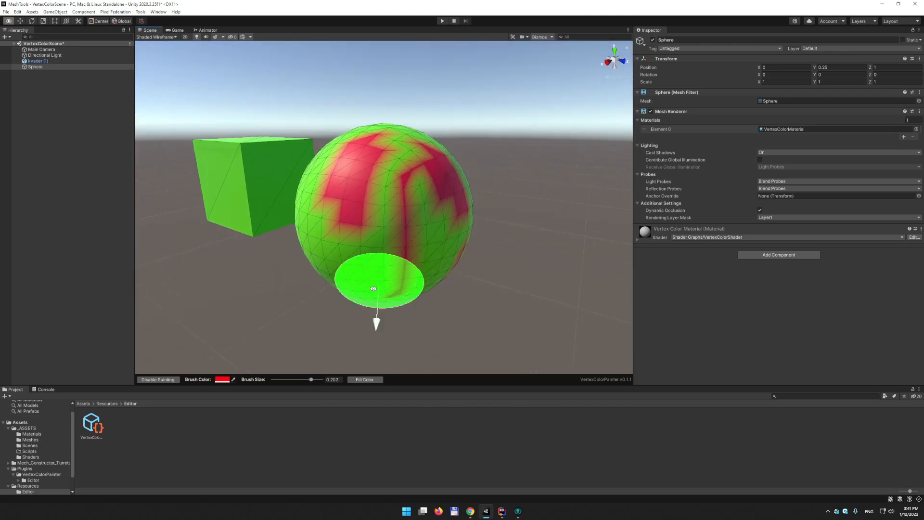
{"action": "left_click", "coordinate": [374, 380]}
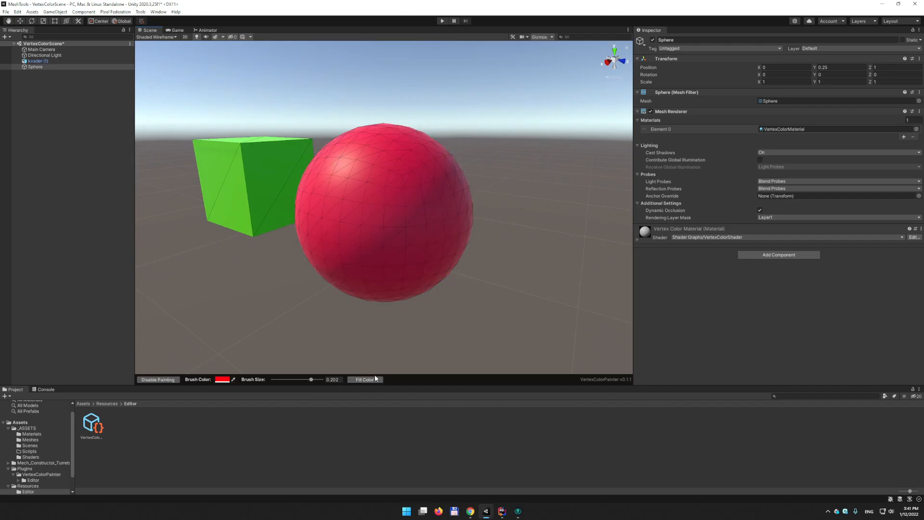
{"action": "left_click_drag", "start_coordinate": [413, 244], "coordinate": [546, 265], "text": "alt"}
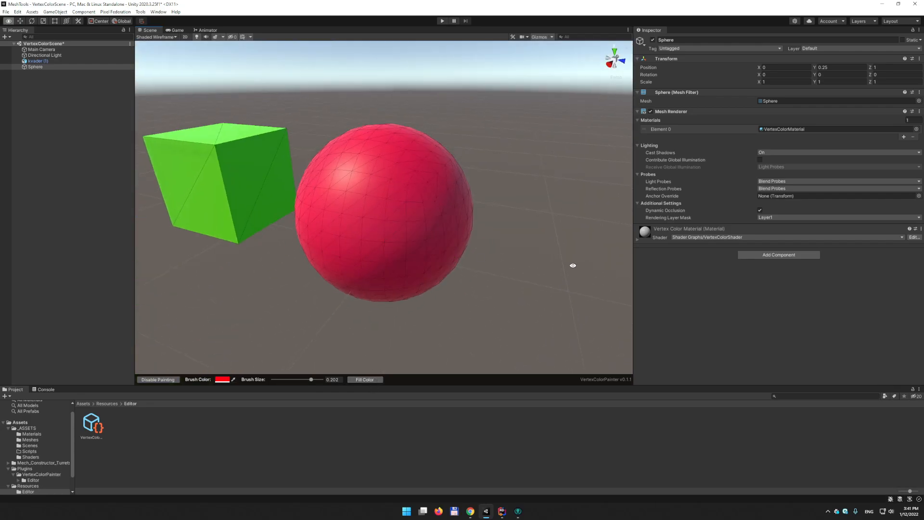
{"action": "key", "text": "ctrl+z"}
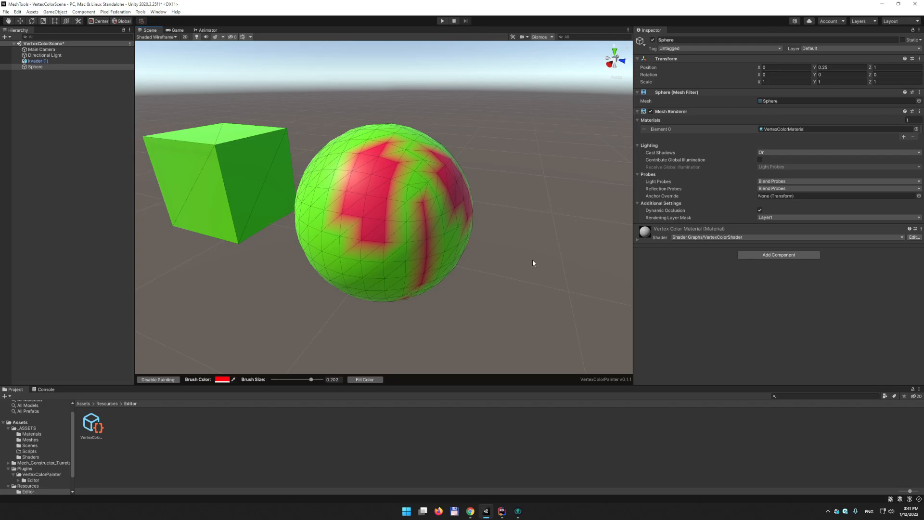
{"action": "key", "text": "ctrl+z"}
{"action": "key", "text": "ctrl+z"}
- Examine the red patches and the brush preview on the sphere from several angles
{"action": "mouse_move", "coordinate": [500, 259]}
{"action": "left_mouse_down", "text": "alt"}
{"action": "mouse_move", "coordinate": [467, 246]}
{"action": "mouse_move", "coordinate": [506, 239]}
{"action": "mouse_move", "coordinate": [383, 278]}
{"action": "mouse_move", "coordinate": [385, 217]}
{"action": "mouse_move", "coordinate": [399, 247]}
{"action": "mouse_move", "coordinate": [370, 251]}
{"action": "mouse_move", "coordinate": [468, 252]}
{"action": "mouse_move", "coordinate": [312, 231]}
{"action": "mouse_move", "coordinate": [229, 198]}
{"action": "left_mouse_up", "text": "alt"}
{"action": "left_click_drag", "start_coordinate": [391, 205], "coordinate": [388, 250]}
{"action": "mouse_move", "coordinate": [330, 204]}
{"action": "left_mouse_down", "text": "alt"}
{"action": "mouse_move", "coordinate": [507, 259]}
{"action": "mouse_move", "coordinate": [613, 259]}
{"action": "left_mouse_up", "text": "alt"}
{"action": "left_click_drag", "start_coordinate": [421, 250], "coordinate": [571, 222], "text": "alt"}
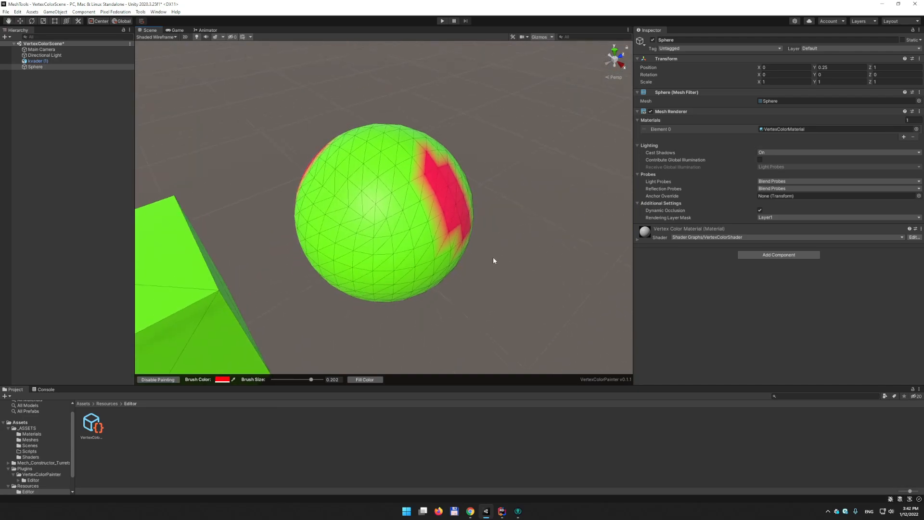
{"action": "left_click_drag", "start_coordinate": [495, 257], "coordinate": [402, 224], "text": "alt"}
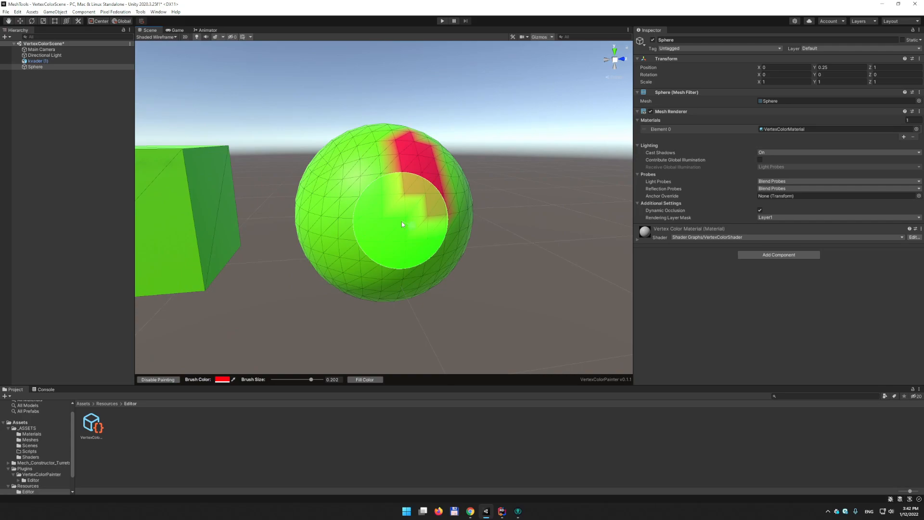
{"action": "left_click_drag", "start_coordinate": [401, 221], "coordinate": [371, 177], "text": "alt"}
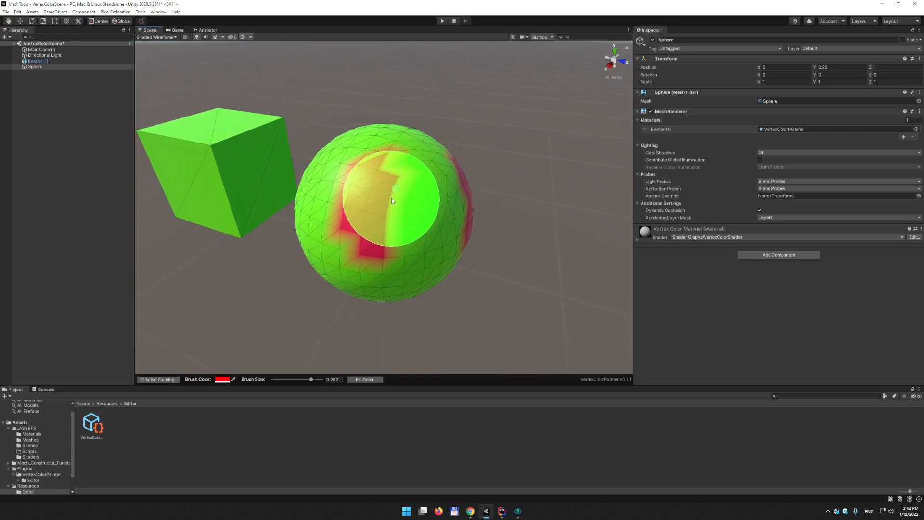
{"action": "left_click_drag", "start_coordinate": [433, 203], "coordinate": [402, 218], "text": "alt"}
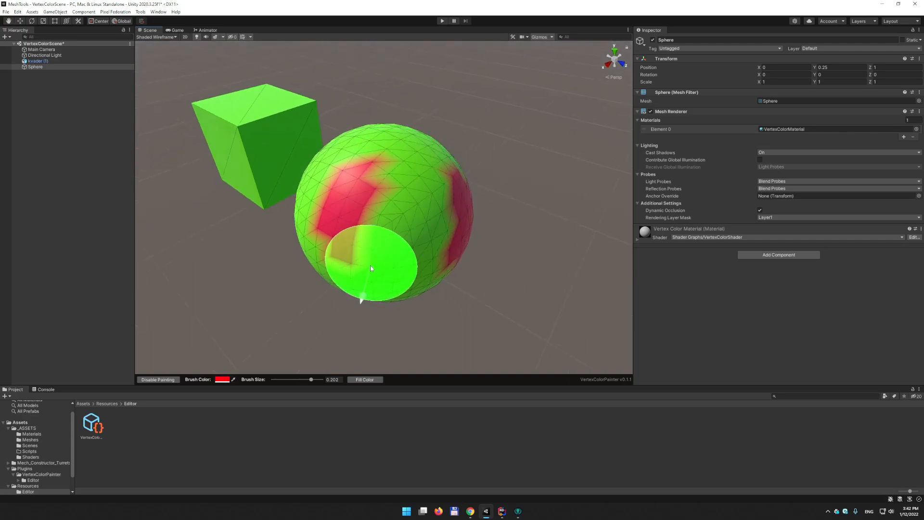
{"action": "left_click", "coordinate": [354, 209]}
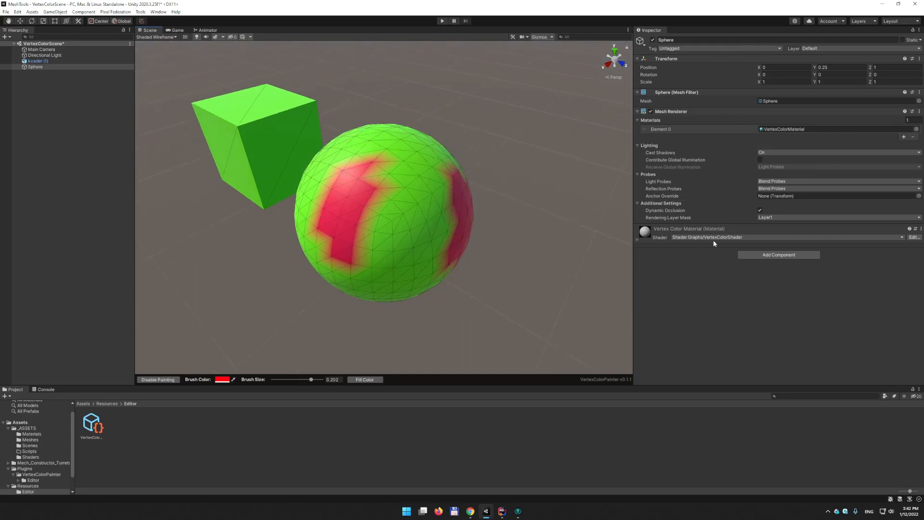
{"action": "left_click_drag", "start_coordinate": [482, 262], "coordinate": [378, 107], "text": "alt"}
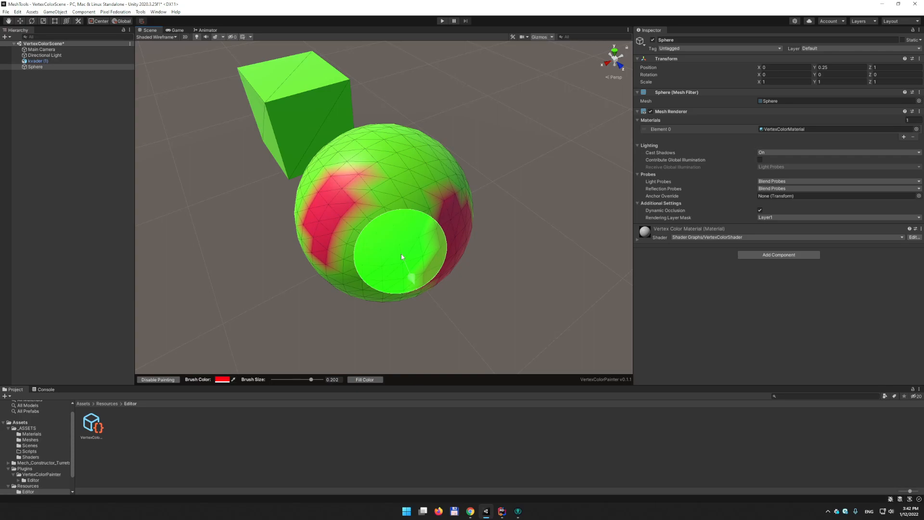
{"action": "mouse_move", "coordinate": [380, 288]}
{"action": "left_mouse_down", "text": "alt"}
{"action": "mouse_move", "coordinate": [424, 210]}
{"action": "mouse_move", "coordinate": [404, 201]}
{"action": "left_mouse_up", "text": "alt"}
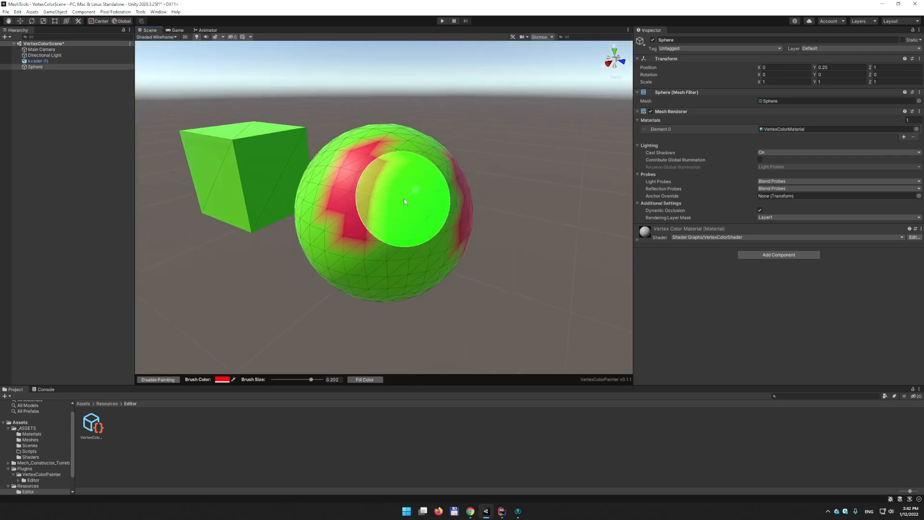
{"action": "left_click_drag", "start_coordinate": [404, 201], "coordinate": [385, 226], "text": "alt"}
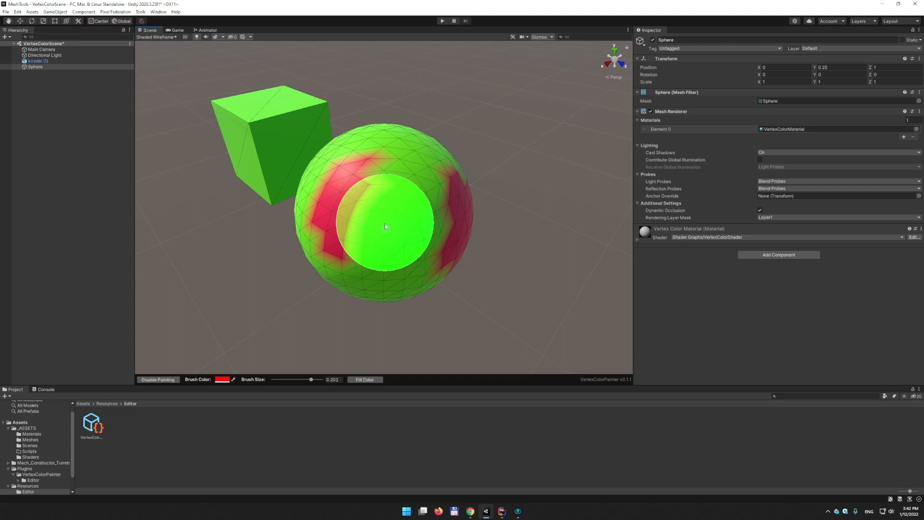
{"action": "left_click_drag", "start_coordinate": [407, 244], "coordinate": [434, 241], "text": "alt"}
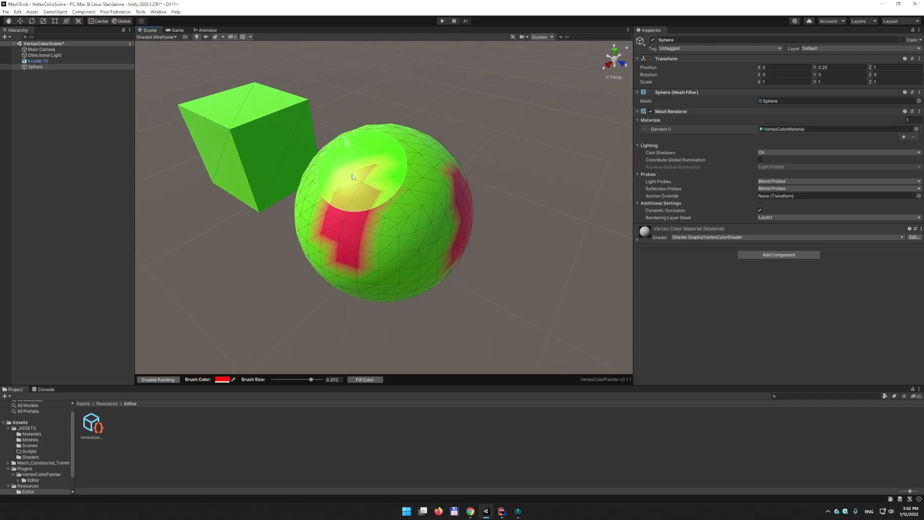
{"action": "mouse_move", "coordinate": [417, 255]}
{"action": "left_mouse_down", "text": "alt"}
{"action": "mouse_move", "coordinate": [501, 212]}
{"action": "mouse_move", "coordinate": [481, 198]}
{"action": "mouse_move", "coordinate": [412, 235]}
{"action": "mouse_move", "coordinate": [299, 205]}
{"action": "mouse_move", "coordinate": [326, 302]}
{"action": "left_mouse_up", "text": "alt"}
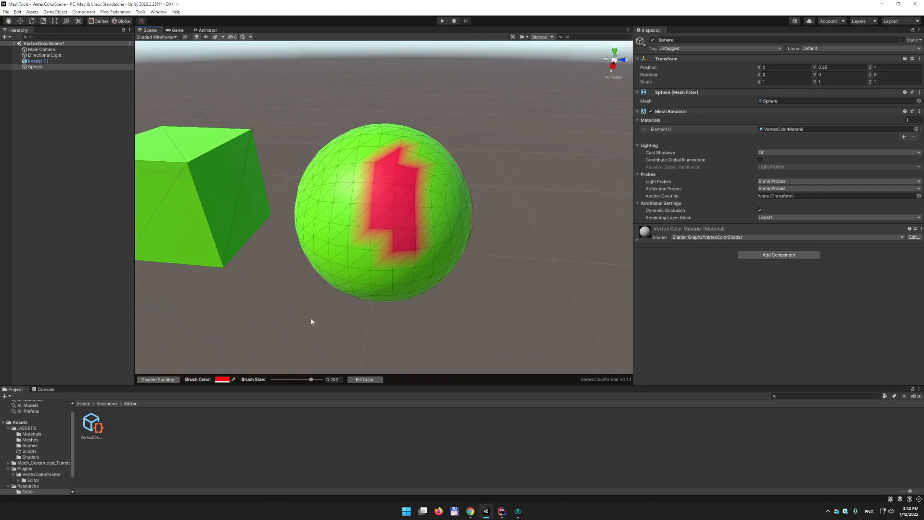
- Fill the whole sphere with the red brush color and disable painting on it
{"action": "left_click", "coordinate": [367, 380]}
{"action": "key", "text": "ctrl+z"}
{"action": "left_click", "coordinate": [365, 379]}
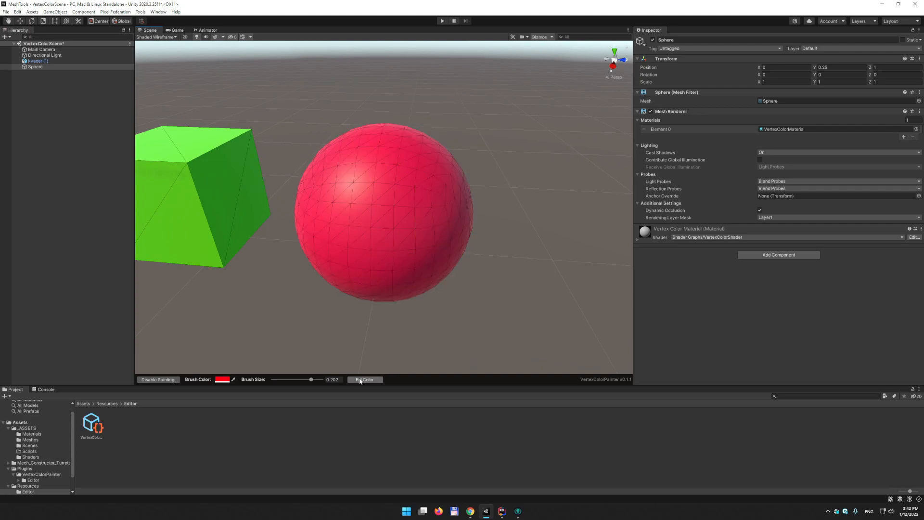
{"action": "left_click", "coordinate": [155, 380]}
- Select the green cube, enable painting for it, and turn off Lock to Submesh
{"action": "left_click_drag", "start_coordinate": [256, 206], "coordinate": [446, 206], "text": "alt"}
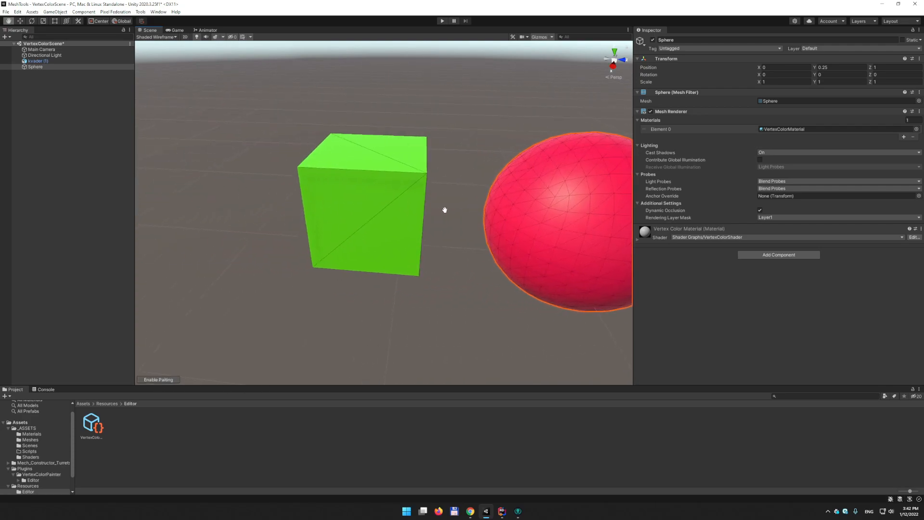
{"action": "left_click", "coordinate": [397, 181]}
{"action": "mouse_move", "coordinate": [528, 112]}
{"action": "left_mouse_down", "text": "alt"}
{"action": "mouse_move", "coordinate": [441, 117]}
{"action": "mouse_move", "coordinate": [395, 131]}
{"action": "mouse_move", "coordinate": [461, 117]}
{"action": "mouse_move", "coordinate": [439, 121]}
{"action": "mouse_move", "coordinate": [521, 126]}
{"action": "left_mouse_up", "text": "alt"}
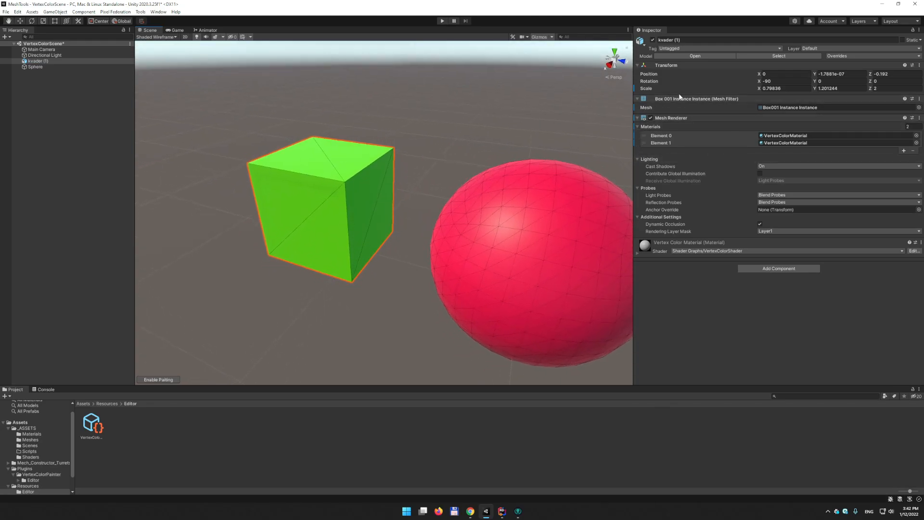
{"action": "left_click_drag", "start_coordinate": [481, 139], "coordinate": [469, 193], "text": "alt"}
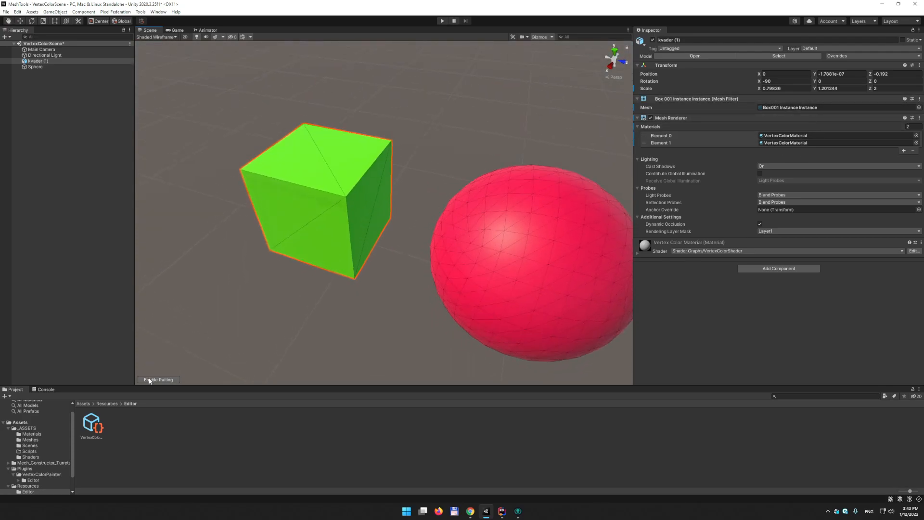
{"action": "left_click", "coordinate": [169, 379]}
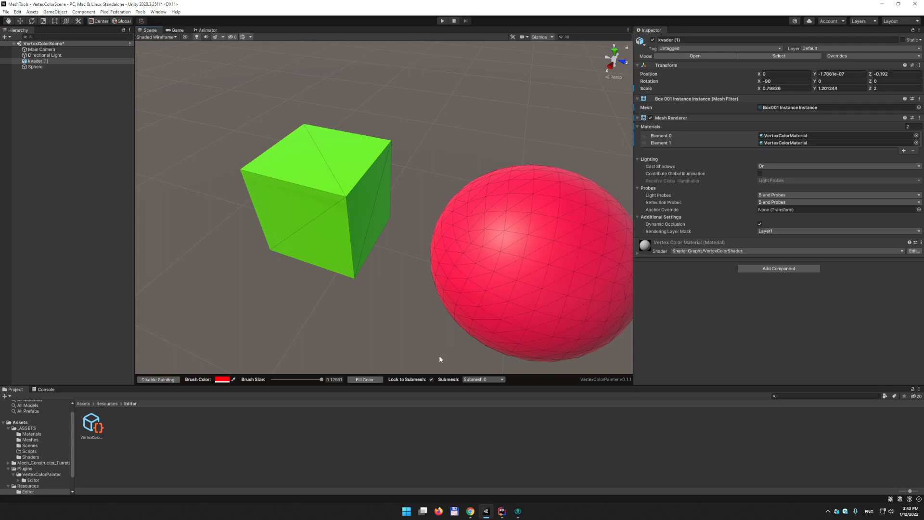
{"action": "left_click", "coordinate": [431, 379]}
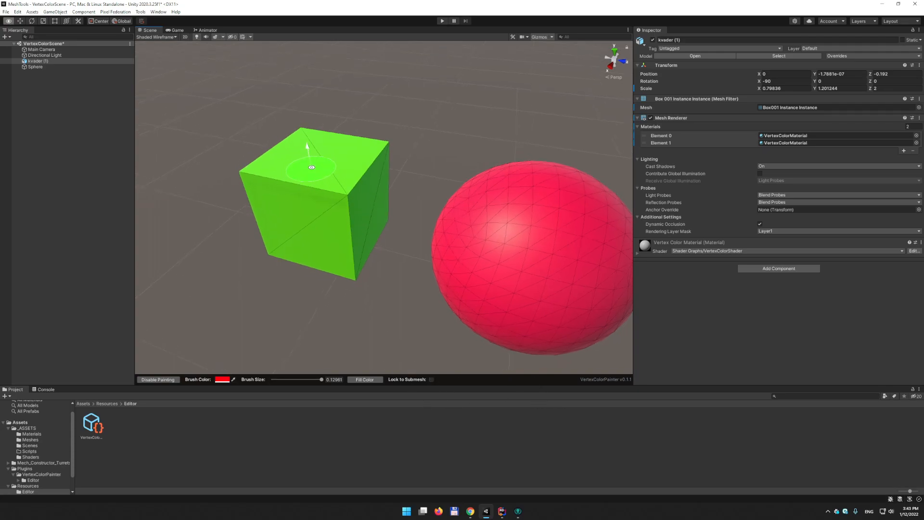
- Fill the entire cube with the red brush color
{"action": "left_click_drag", "start_coordinate": [310, 161], "coordinate": [312, 121], "text": "alt"}
{"action": "left_click_drag", "start_coordinate": [387, 196], "coordinate": [387, 226], "text": "alt"}
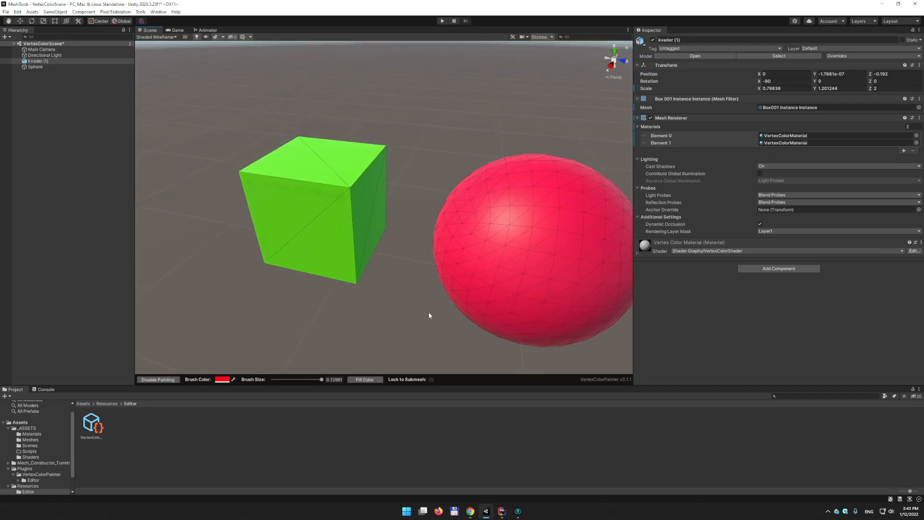
{"action": "left_click_drag", "start_coordinate": [426, 281], "coordinate": [403, 312], "text": "alt"}
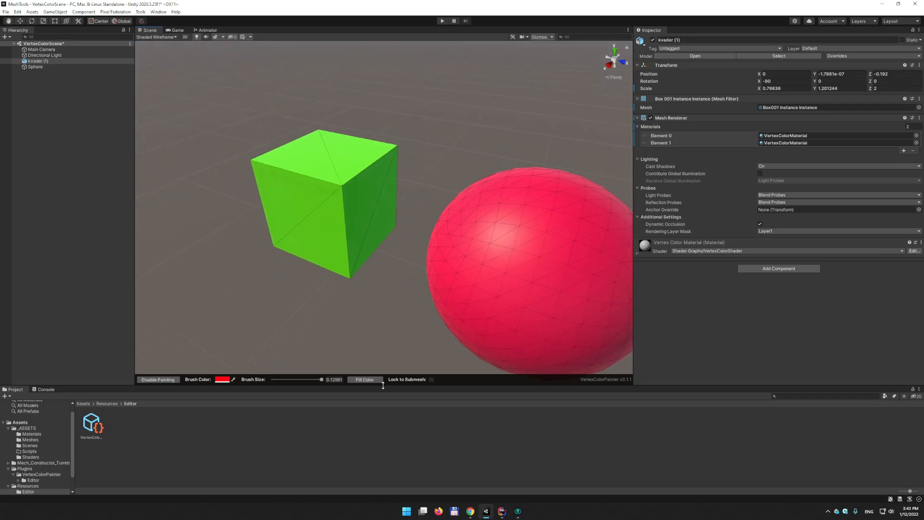
{"action": "left_click", "coordinate": [365, 379]}
{"action": "left_click_drag", "start_coordinate": [351, 161], "coordinate": [403, 192], "text": "alt"}
- Lock painting to Submesh 0 of the cube and fill it with a green brush color (00FF5C)
{"action": "left_click", "coordinate": [431, 379]}
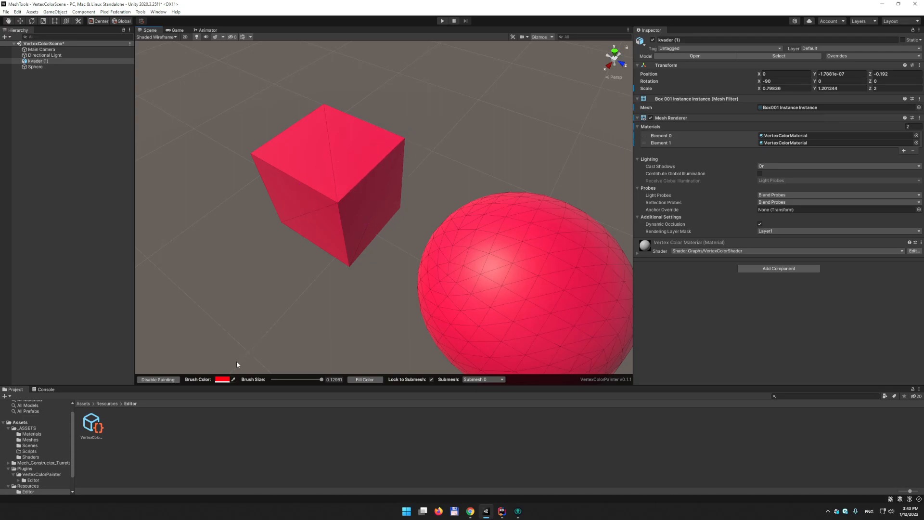
{"action": "left_click", "coordinate": [223, 380]}
{"action": "left_click", "coordinate": [269, 358]}
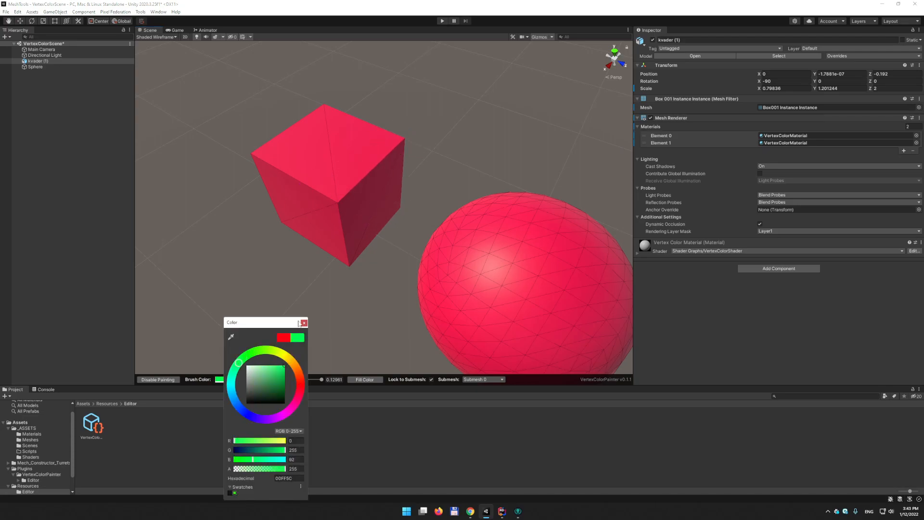
{"action": "left_click", "coordinate": [303, 322]}
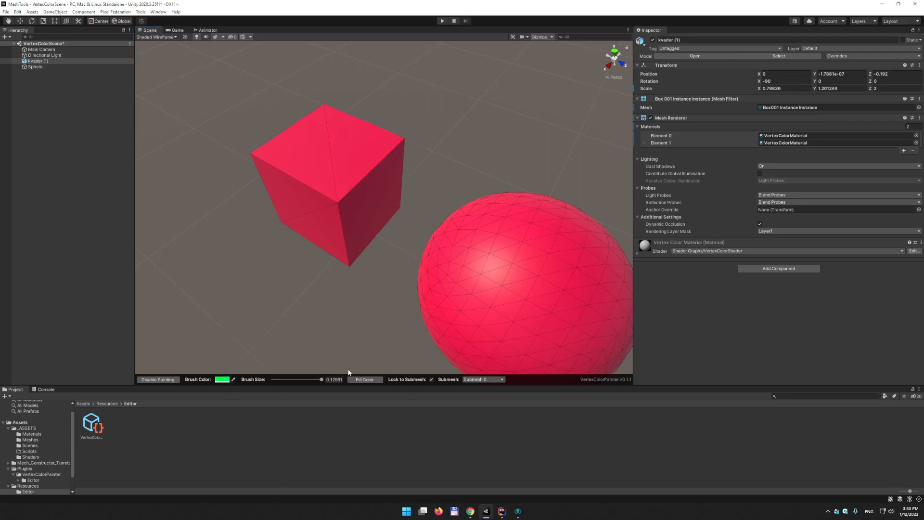
{"action": "left_click", "coordinate": [356, 379]}
{"action": "mouse_move", "coordinate": [390, 345]}
{"action": "left_mouse_down", "text": "alt"}
{"action": "mouse_move", "coordinate": [175, 247]}
{"action": "mouse_move", "coordinate": [567, 202]}
{"action": "mouse_move", "coordinate": [309, 248]}
{"action": "mouse_move", "coordinate": [341, 209]}
{"action": "mouse_move", "coordinate": [366, 216]}
{"action": "left_mouse_up", "text": "alt"}
- Set the brush color to blue and paint the top and front corners of the cube within Submesh 0
{"action": "left_click", "coordinate": [222, 379]}
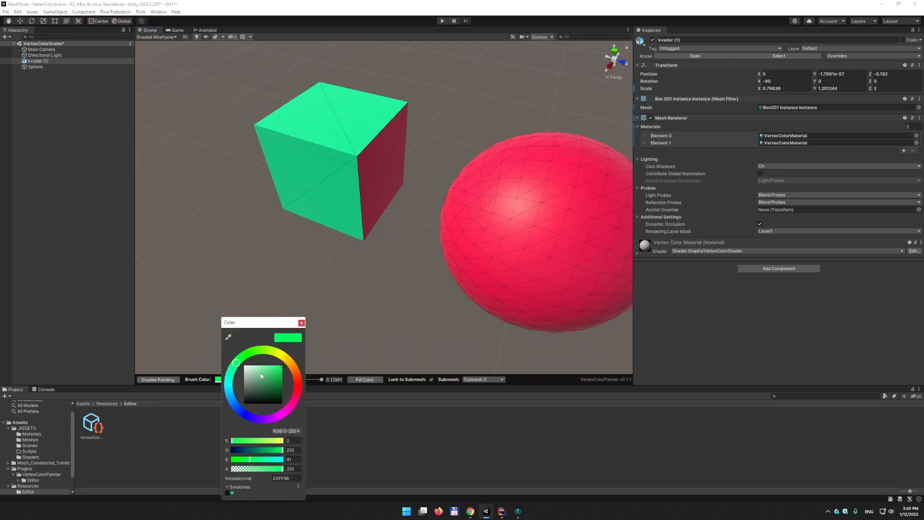
{"action": "left_click", "coordinate": [247, 414]}
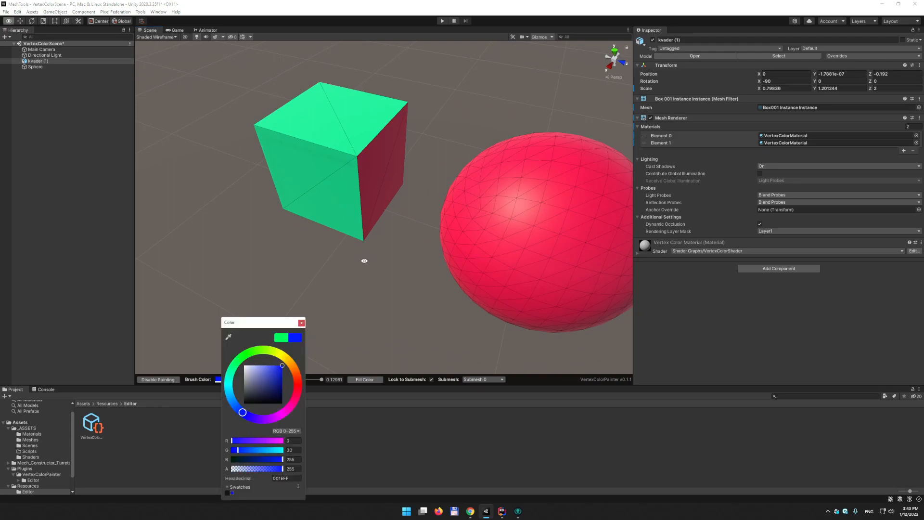
{"action": "left_click", "coordinate": [301, 322]}
{"action": "mouse_move", "coordinate": [303, 324]}
{"action": "left_mouse_down", "text": "alt"}
{"action": "mouse_move", "coordinate": [352, 293]}
{"action": "mouse_move", "coordinate": [397, 163]}
{"action": "mouse_move", "coordinate": [356, 154]}
{"action": "left_mouse_up", "text": "alt"}
{"action": "mouse_move", "coordinate": [356, 218]}
{"action": "left_mouse_down"}
{"action": "mouse_move", "coordinate": [437, 113]}
{"action": "mouse_move", "coordinate": [371, 93]}
{"action": "mouse_move", "coordinate": [295, 120]}
{"action": "left_mouse_up"}
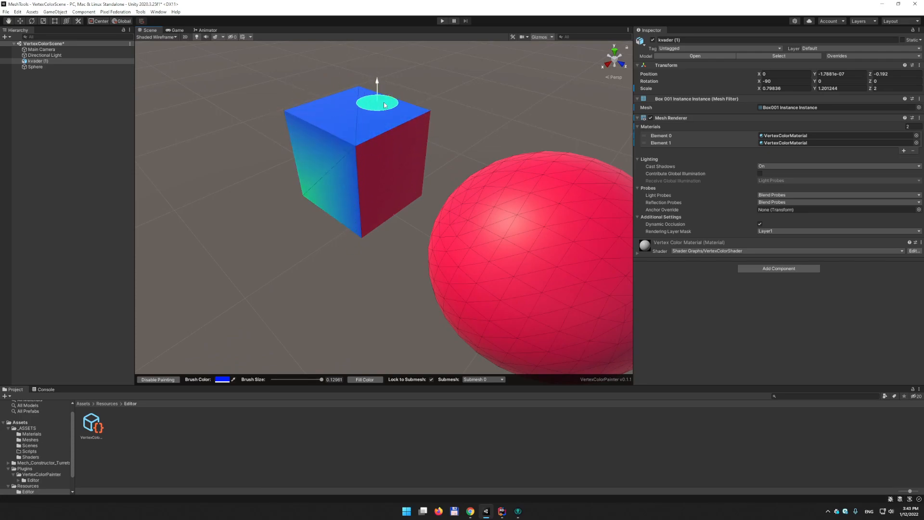
- Switch the locked submesh to Submesh 1 and paint magenta along the upper edge of its face on the cube
{"action": "left_click", "coordinate": [470, 379]}
{"action": "left_click", "coordinate": [479, 394]}
{"action": "left_click", "coordinate": [221, 379]}
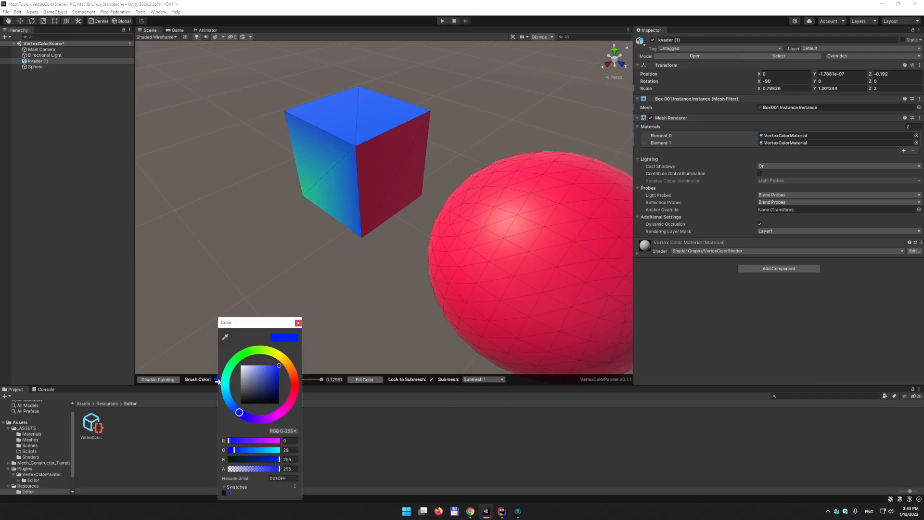
{"action": "left_click", "coordinate": [287, 408]}
{"action": "left_click_drag", "start_coordinate": [366, 152], "coordinate": [417, 109]}
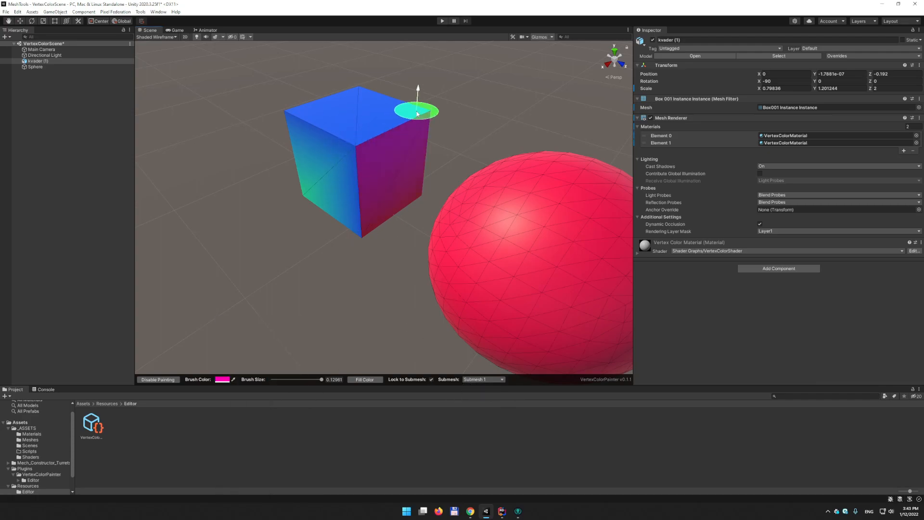
- Set the brush color to yellow and paint over the cube's whole Submesh 1 face
{"action": "left_click", "coordinate": [221, 380]}
{"action": "left_click", "coordinate": [280, 355]}
{"action": "mouse_move", "coordinate": [371, 181]}
{"action": "left_mouse_down"}
{"action": "mouse_move", "coordinate": [355, 149]}
{"action": "mouse_move", "coordinate": [427, 108]}
{"action": "mouse_move", "coordinate": [406, 219]}
{"action": "left_mouse_up"}
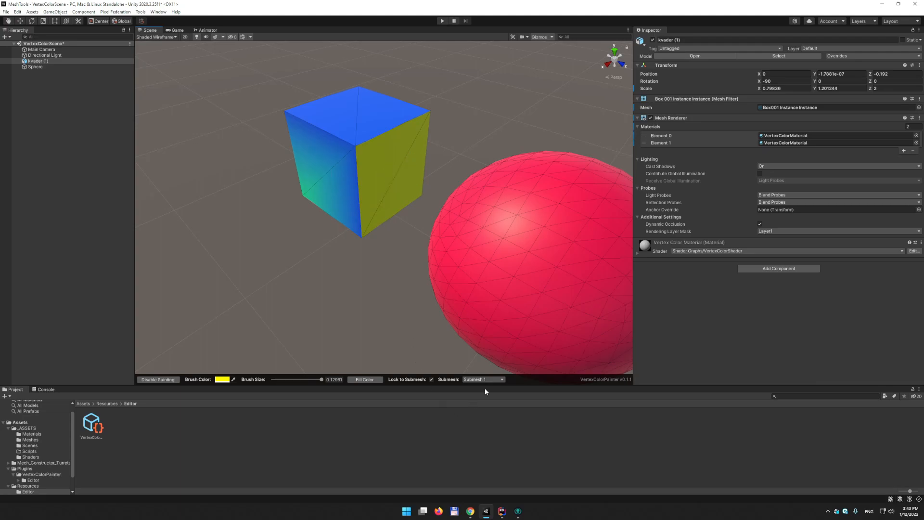
- Turn off Lock to Submesh and paint bright green across the cube's top and the edge shared by both submeshes
{"action": "left_click", "coordinate": [431, 379]}
{"action": "left_click", "coordinate": [222, 379]}
{"action": "left_click", "coordinate": [252, 354]}
{"action": "mouse_move", "coordinate": [317, 161]}
{"action": "left_mouse_down"}
{"action": "mouse_move", "coordinate": [371, 144]}
{"action": "mouse_move", "coordinate": [369, 245]}
{"action": "left_mouse_up"}
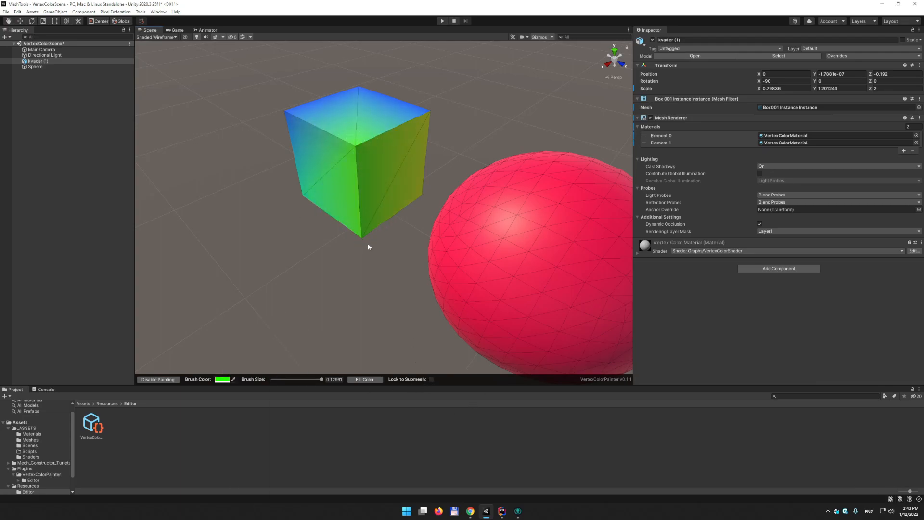
{"action": "mouse_move", "coordinate": [371, 146]}
{"action": "left_mouse_down"}
{"action": "mouse_move", "coordinate": [427, 109]}
{"action": "mouse_move", "coordinate": [404, 134]}
{"action": "mouse_move", "coordinate": [318, 104]}
{"action": "mouse_move", "coordinate": [303, 117]}
{"action": "mouse_move", "coordinate": [330, 157]}
{"action": "left_mouse_up"}
- Examine the painted cube and the red sphere from several angles
{"action": "left_click_drag", "start_coordinate": [271, 236], "coordinate": [359, 221], "text": "alt"}
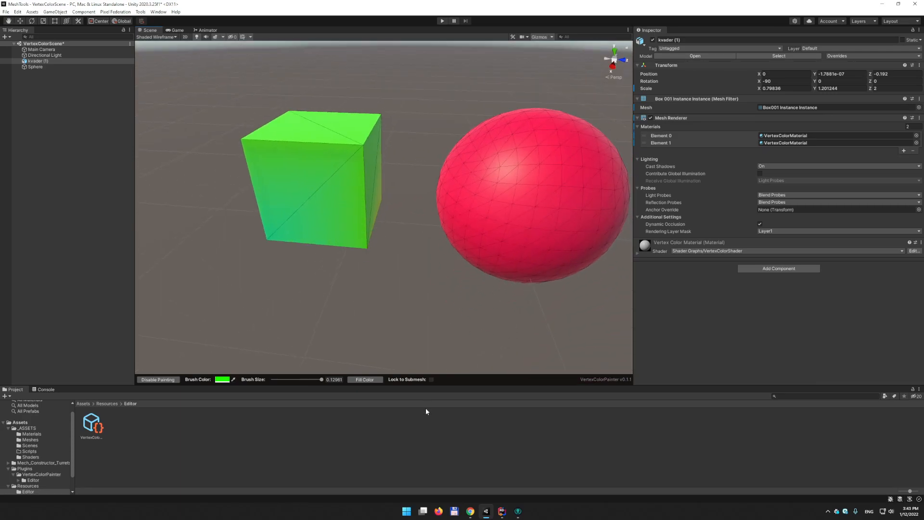
{"action": "left_click_drag", "start_coordinate": [482, 342], "coordinate": [409, 223], "text": "alt"}
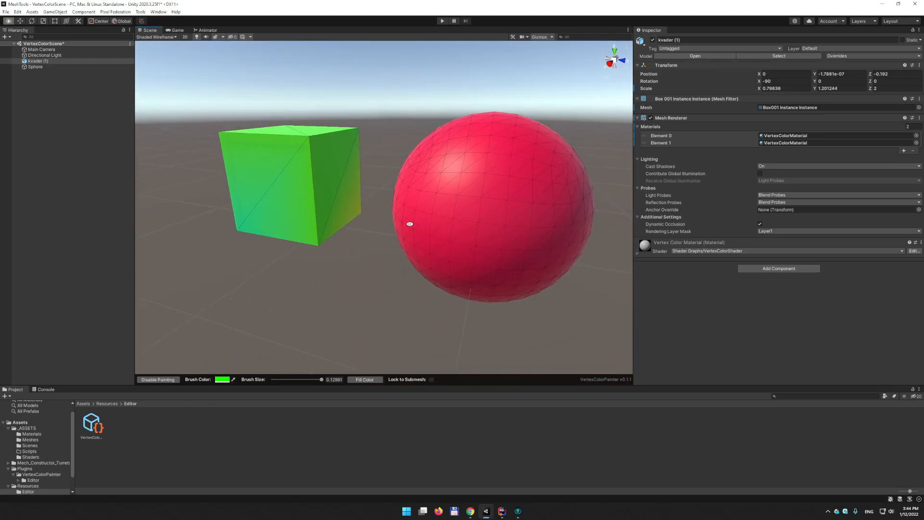
{"action": "left_click_drag", "start_coordinate": [392, 168], "coordinate": [391, 193], "text": "alt"}
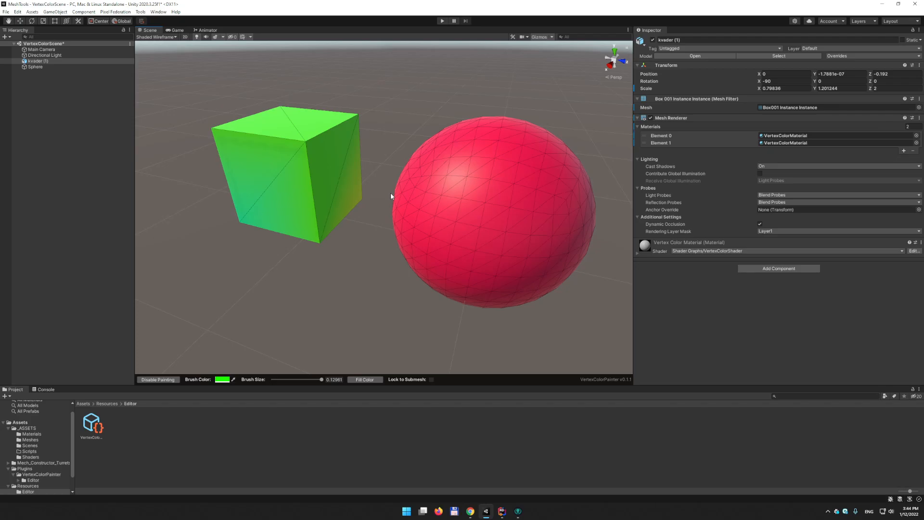
{"action": "left_click_drag", "start_coordinate": [391, 196], "coordinate": [389, 250], "text": "alt"}
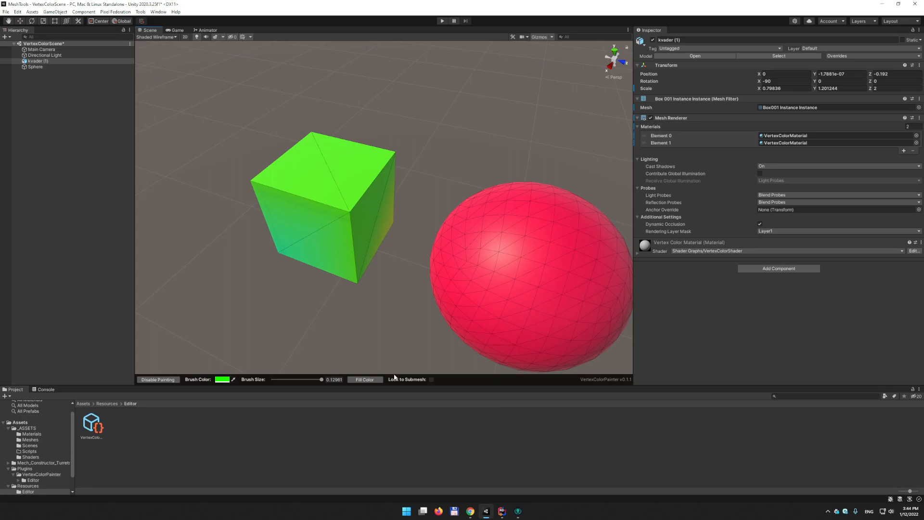
{"action": "mouse_move", "coordinate": [347, 262]}
{"action": "left_mouse_down", "text": "alt"}
{"action": "mouse_move", "coordinate": [450, 265]}
{"action": "mouse_move", "coordinate": [350, 206]}
{"action": "left_mouse_up", "text": "alt"}
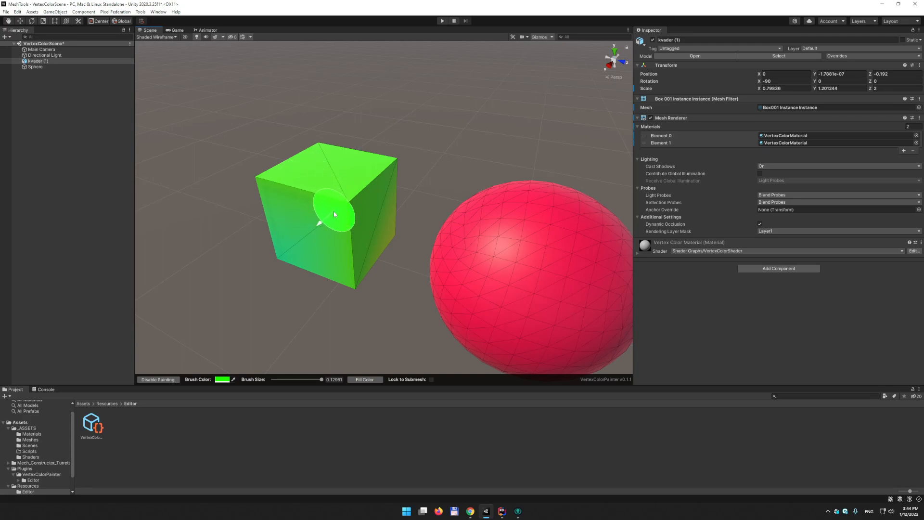
{"action": "left_click_drag", "start_coordinate": [330, 207], "coordinate": [351, 186], "text": "alt"}
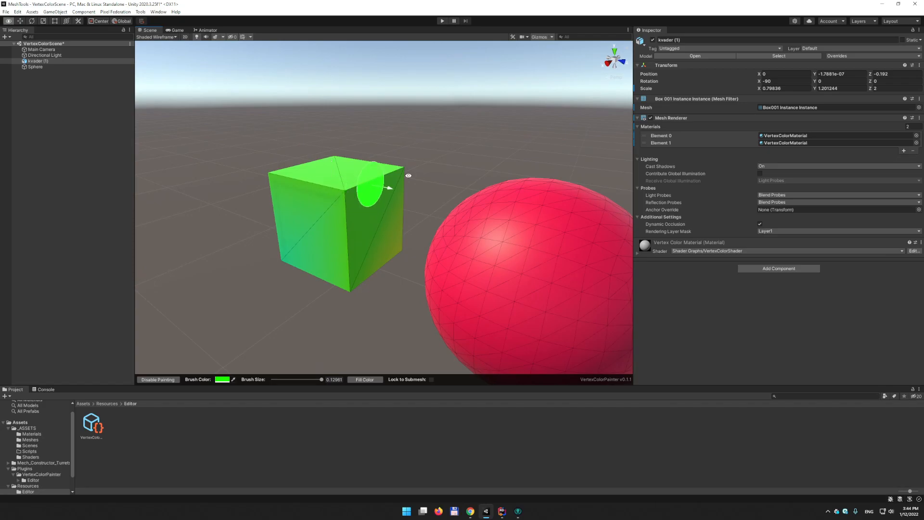
{"action": "mouse_move", "coordinate": [478, 161]}
{"action": "left_mouse_down", "text": "alt"}
{"action": "mouse_move", "coordinate": [460, 118]}
{"action": "mouse_move", "coordinate": [475, 172]}
{"action": "left_mouse_up", "text": "alt"}
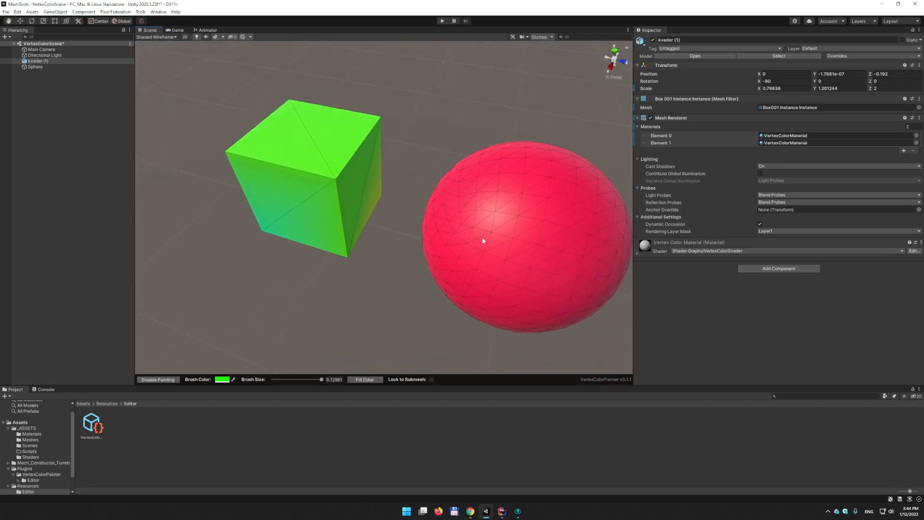
{"action": "middle_click_drag", "start_coordinate": [482, 246], "coordinate": [391, 143]}
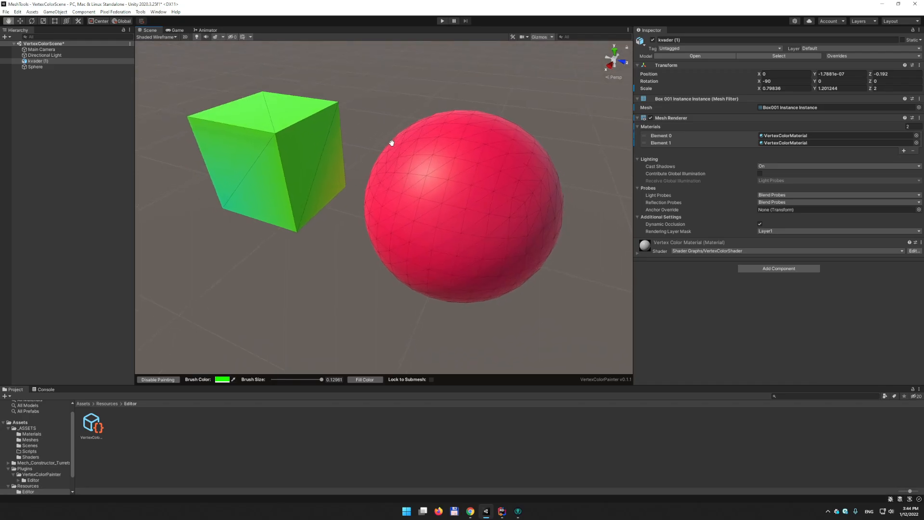
- Switch to Chrome to view the LICENSE file in the VertexColorPainter GitHub repository, and return to the Unity scene
{"action": "left_click", "coordinate": [470, 511]}
{"action": "left_click", "coordinate": [129, 5]}
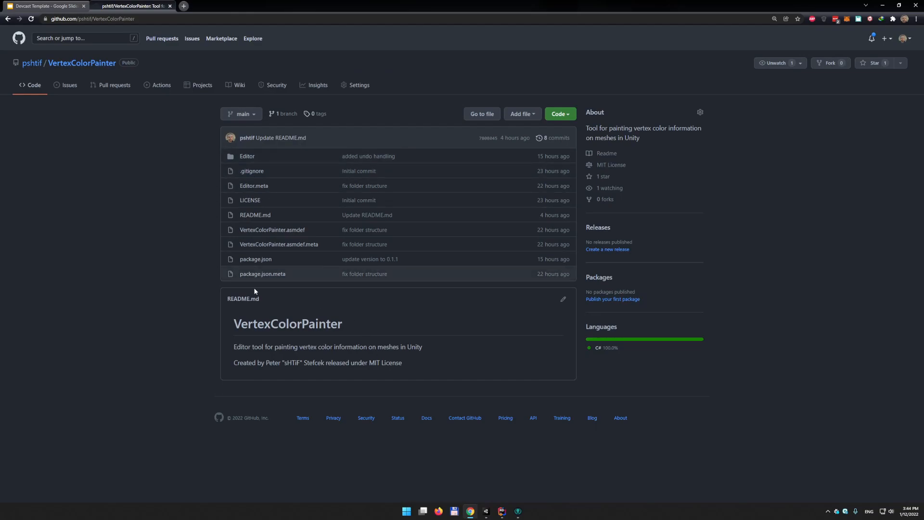
{"action": "left_click", "coordinate": [270, 199]}
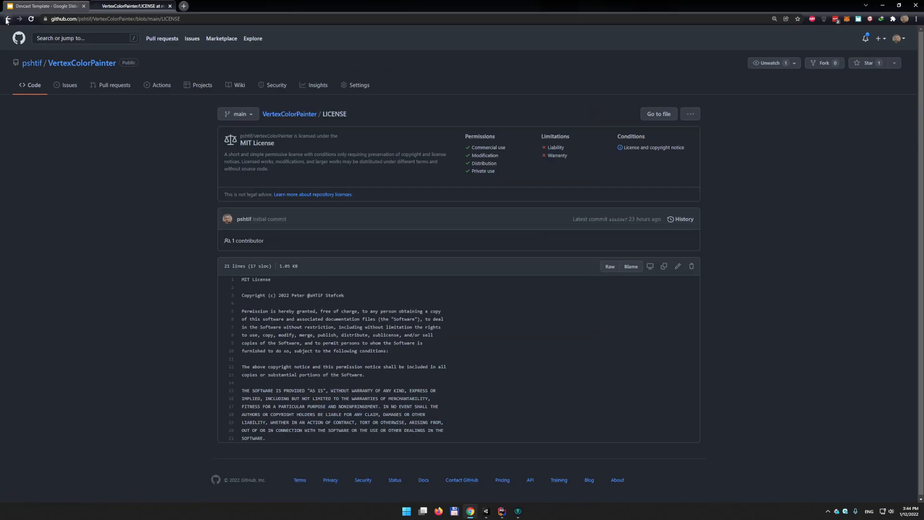
{"action": "left_click", "coordinate": [8, 19]}
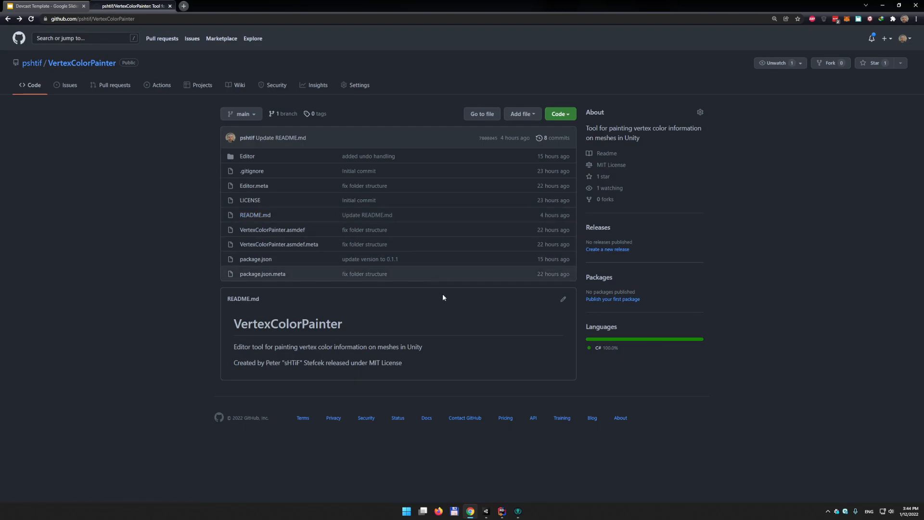
{"action": "left_click", "coordinate": [485, 511]}
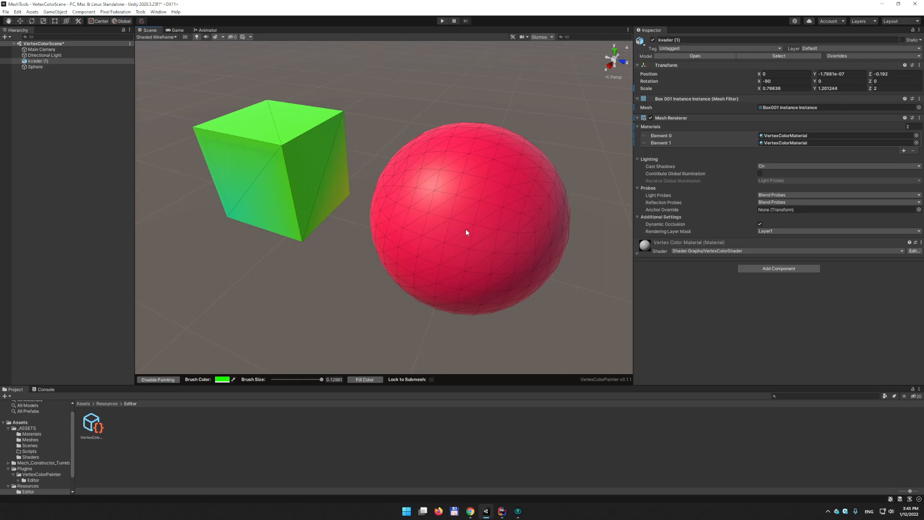
{"action": "middle_click_drag", "start_coordinate": [318, 160], "coordinate": [377, 164]}
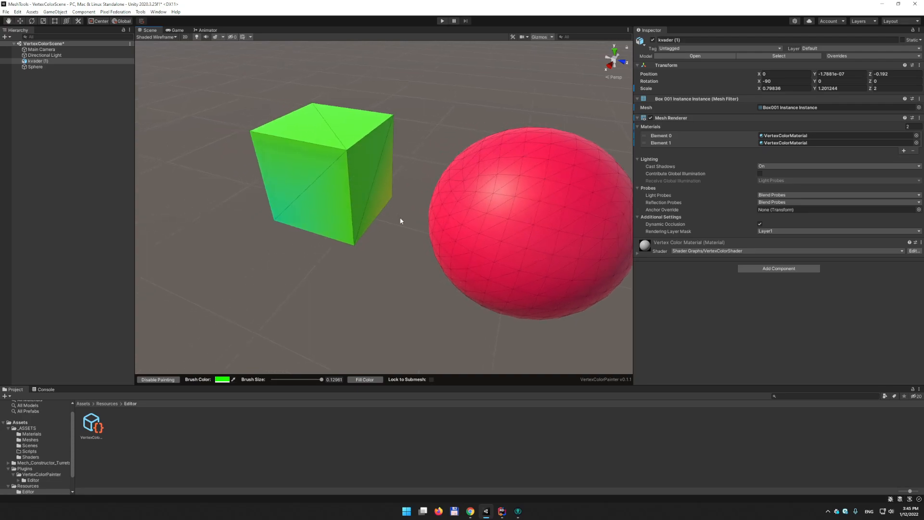